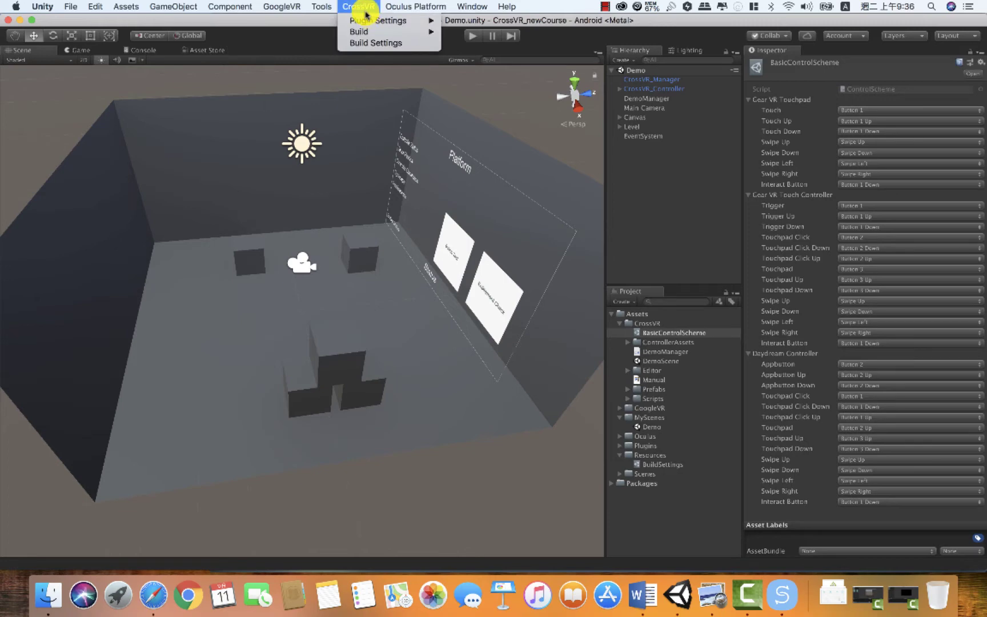
Disable Daydream and enable GearVR - Oculus Go in the CrossVR plugin settings
{"action": "mouse_move", "coordinate": [371, 32]}
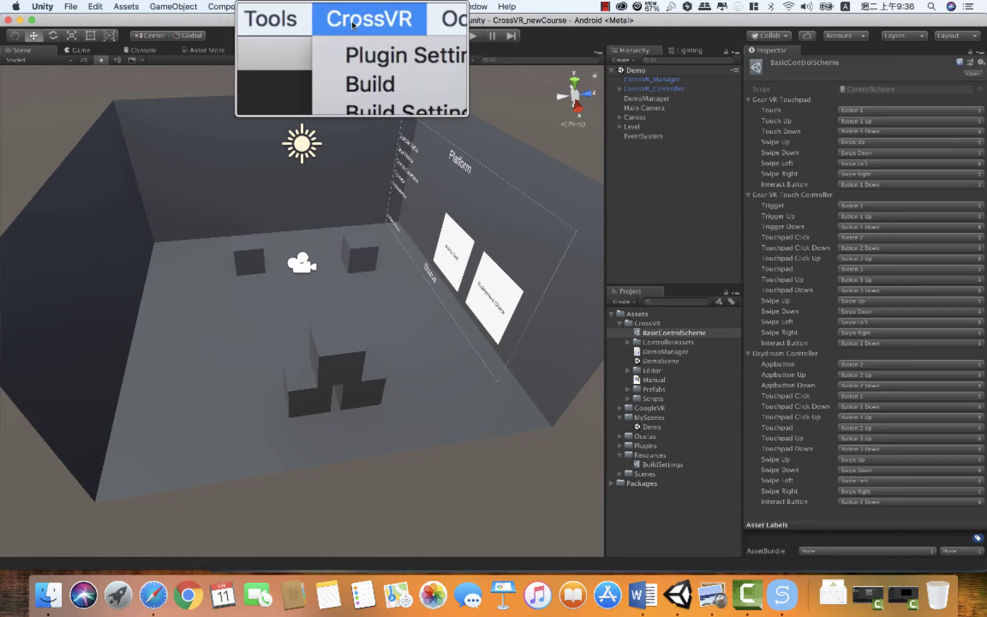
{"action": "mouse_move", "coordinate": [377, 57]}
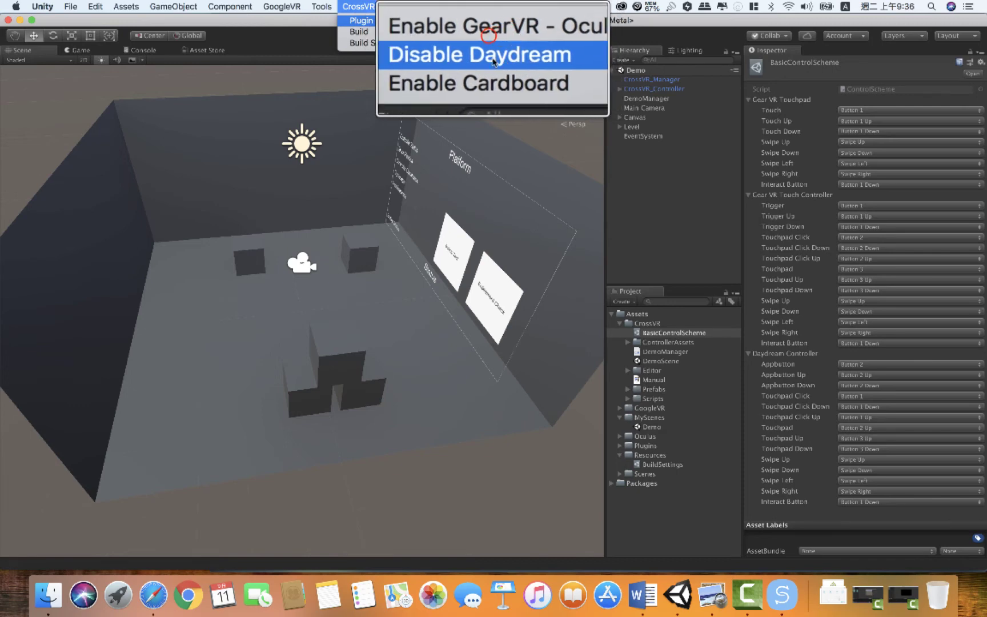
{"action": "left_click", "coordinate": [489, 36]}
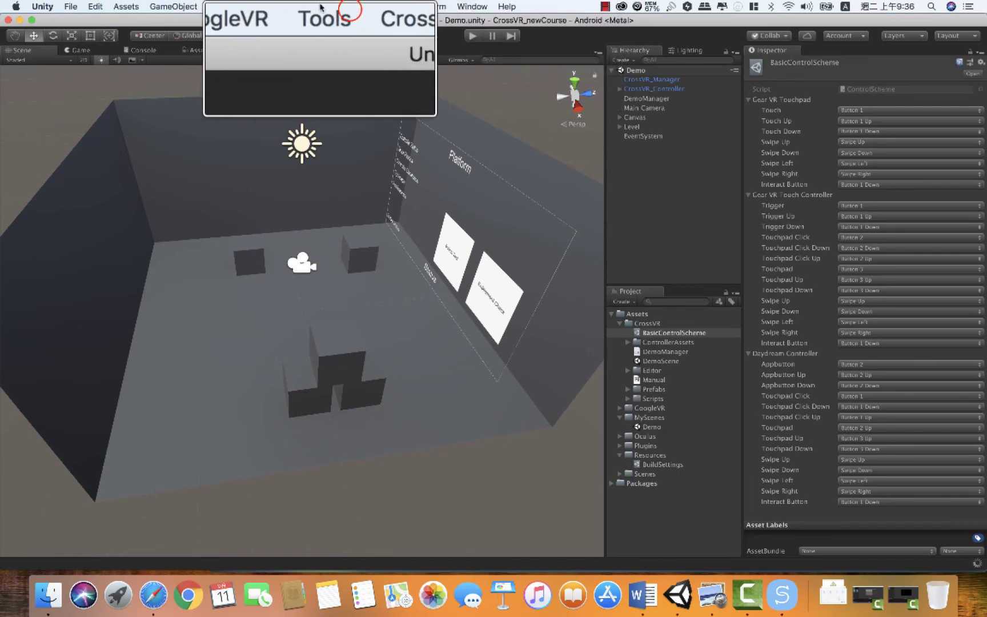
{"action": "left_click", "coordinate": [357, 6]}
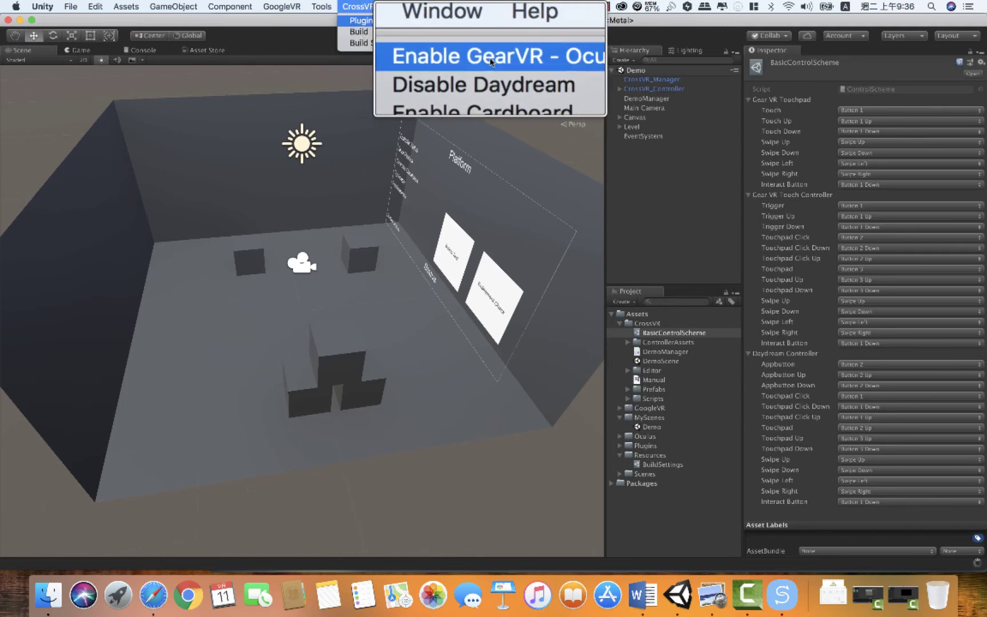
{"action": "left_click", "coordinate": [486, 25]}
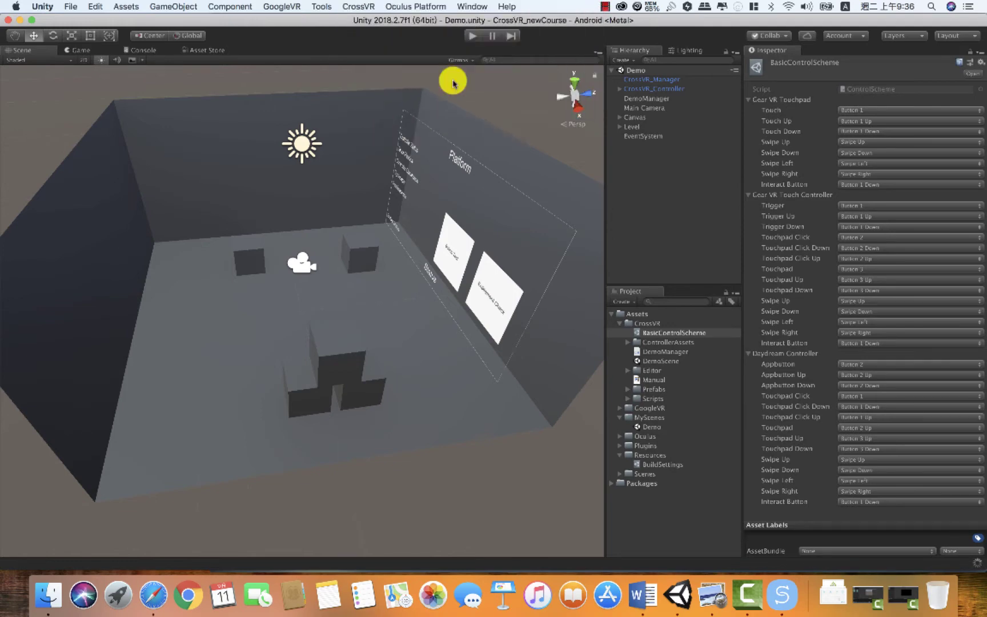
Run the Demo scene in Play mode to test it, and stop playback
{"action": "left_click", "coordinate": [366, 10]}
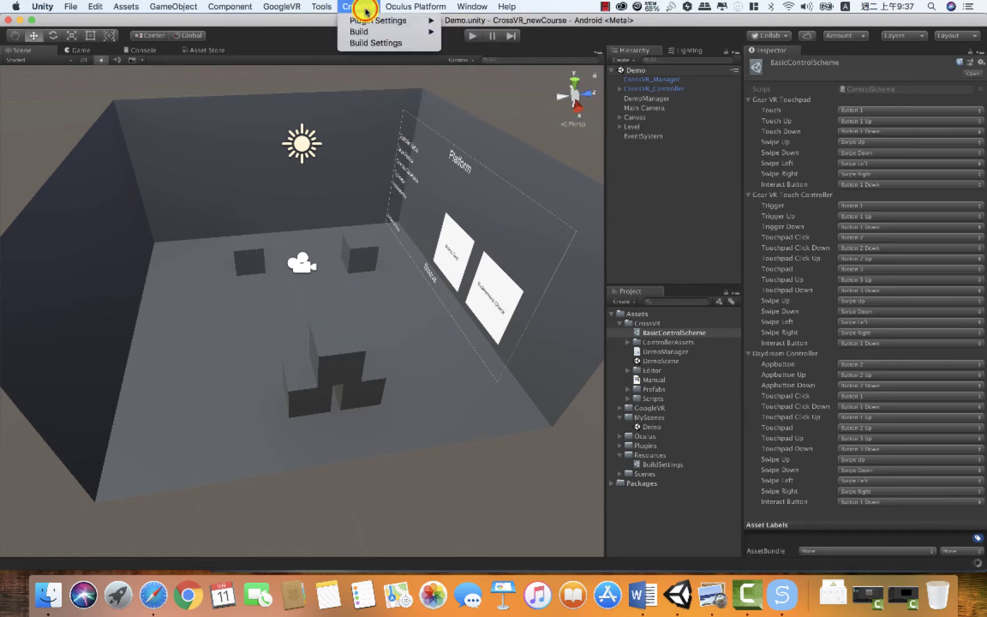
{"action": "mouse_move", "coordinate": [378, 24]}
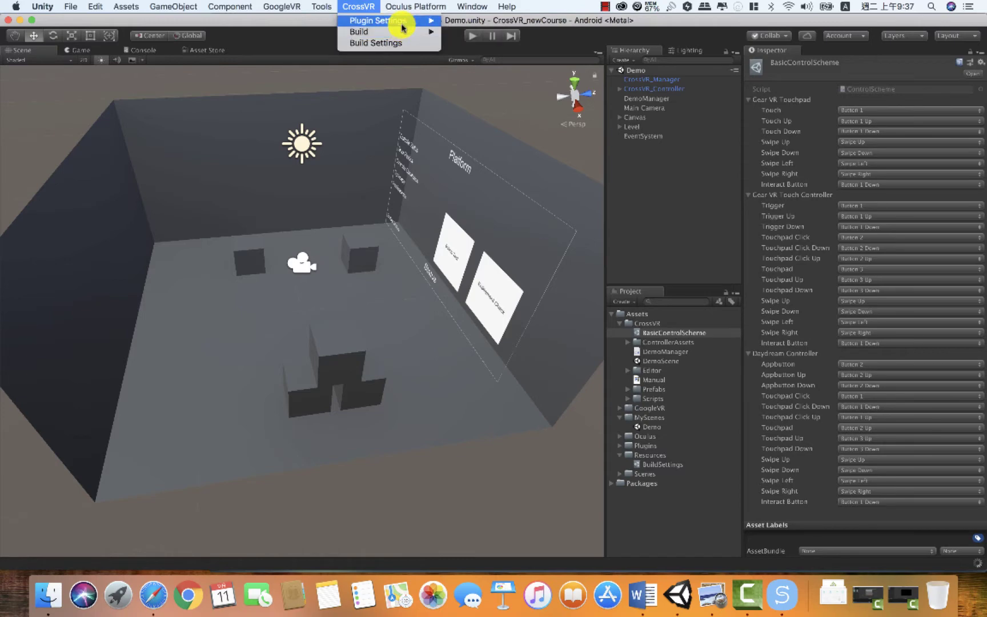
{"action": "left_click", "coordinate": [694, 218]}
{"action": "left_click", "coordinate": [472, 36]}
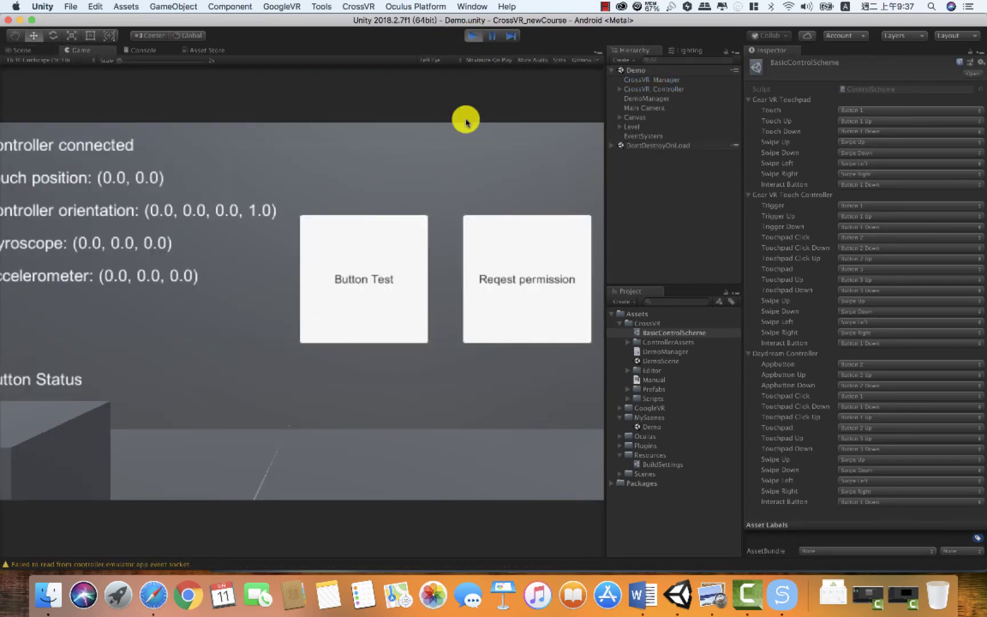
{"action": "left_click", "coordinate": [469, 31]}
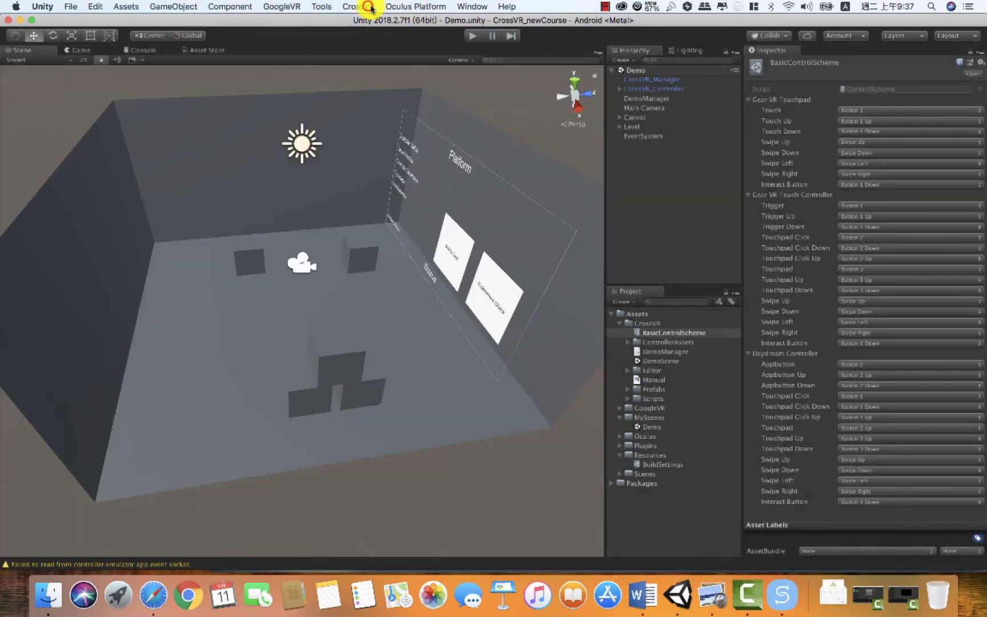
Review the CrossVR plugin and build options, and examine the Oculus signature files in the project's Plugins folder
{"action": "left_click", "coordinate": [359, 7]}
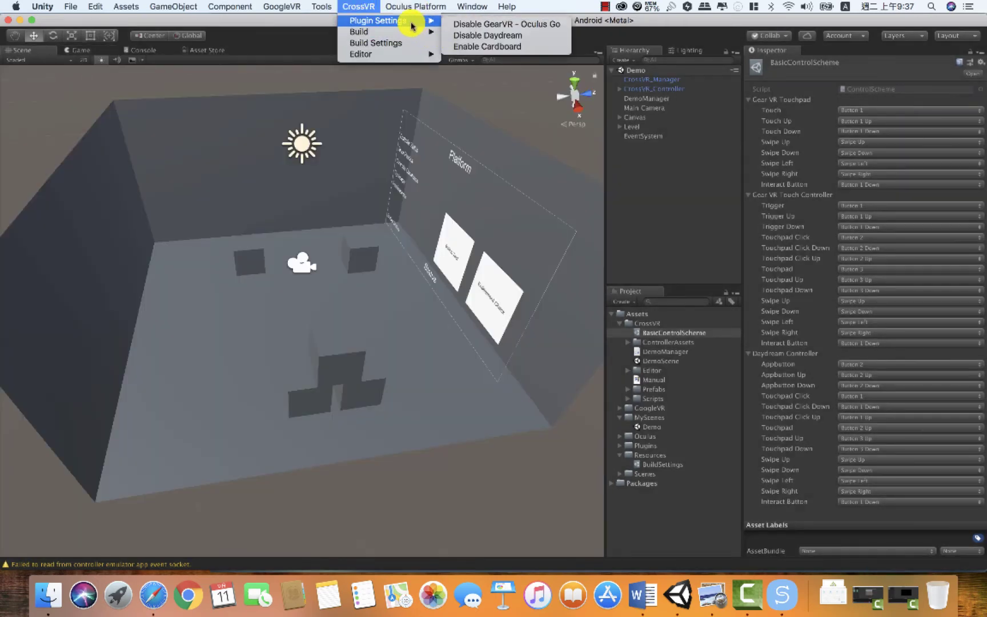
{"action": "mouse_move", "coordinate": [411, 38]}
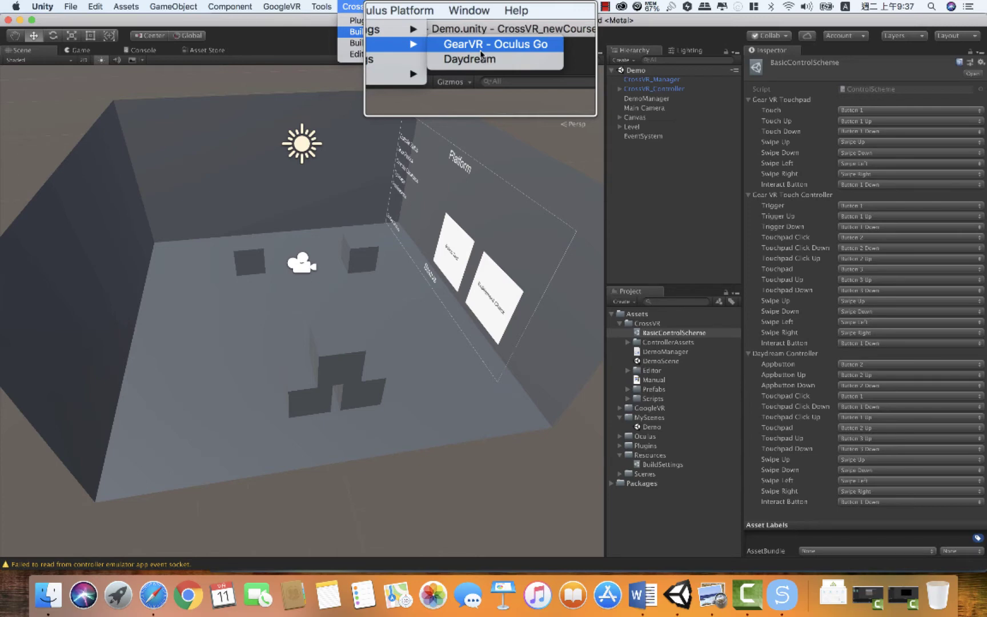
{"action": "left_click", "coordinate": [703, 426]}
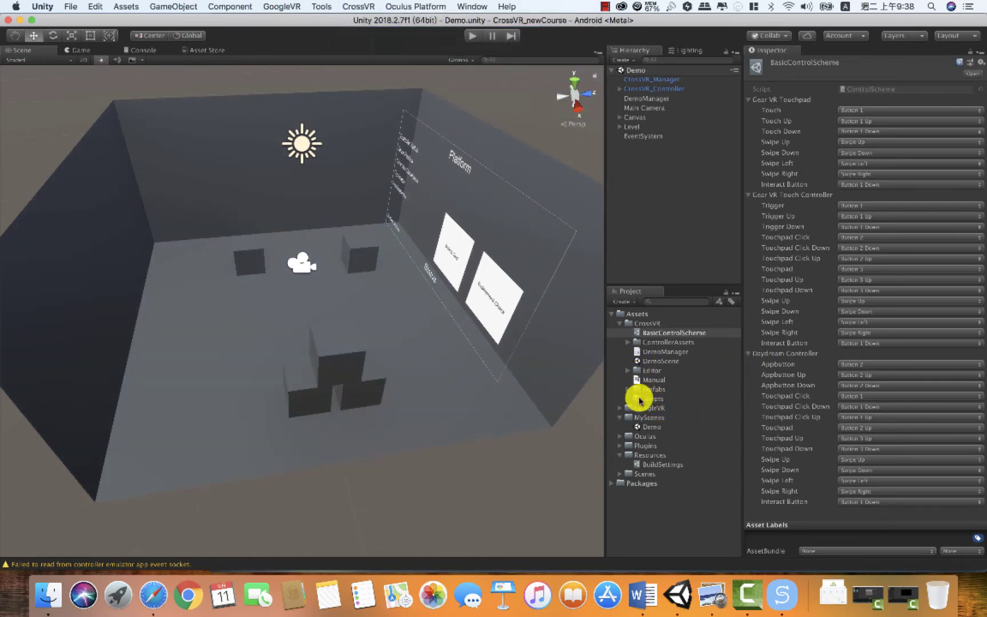
{"action": "left_click", "coordinate": [620, 445]}
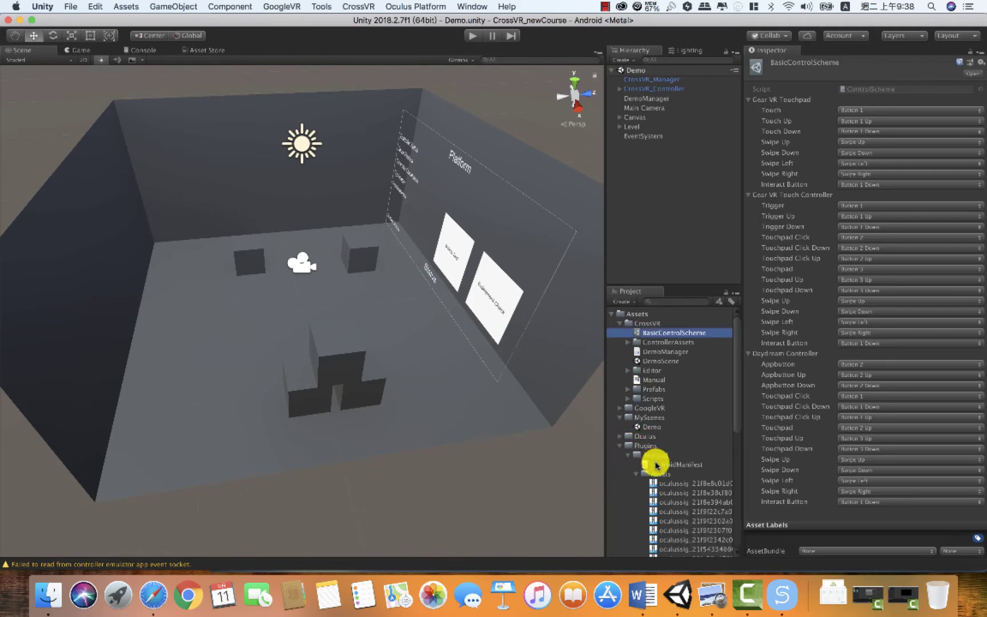
{"action": "scroll", "coordinate": [656, 465], "scroll_direction": "down", "scroll_amount": 3}
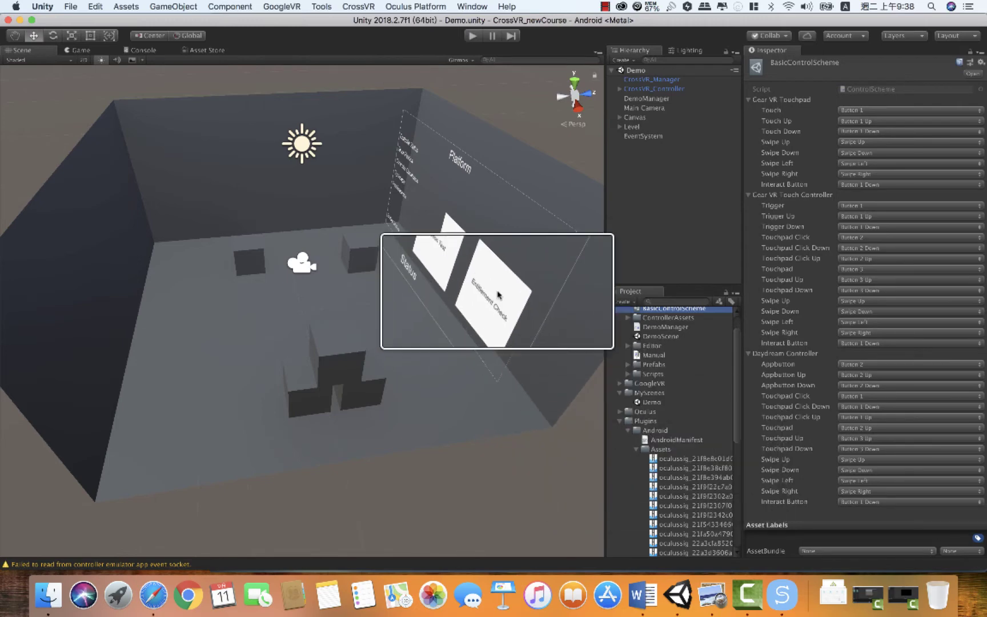
Set up the CrossVR build for GearVR - Oculus Go
{"action": "left_click", "coordinate": [363, 12]}
{"action": "mouse_move", "coordinate": [388, 45]}
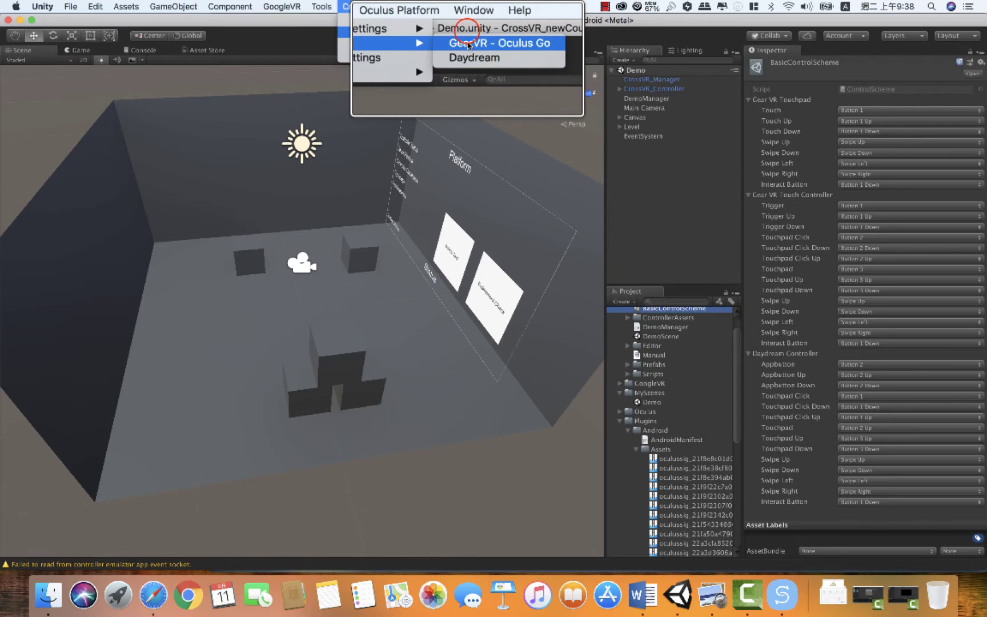
{"action": "left_click", "coordinate": [468, 44]}
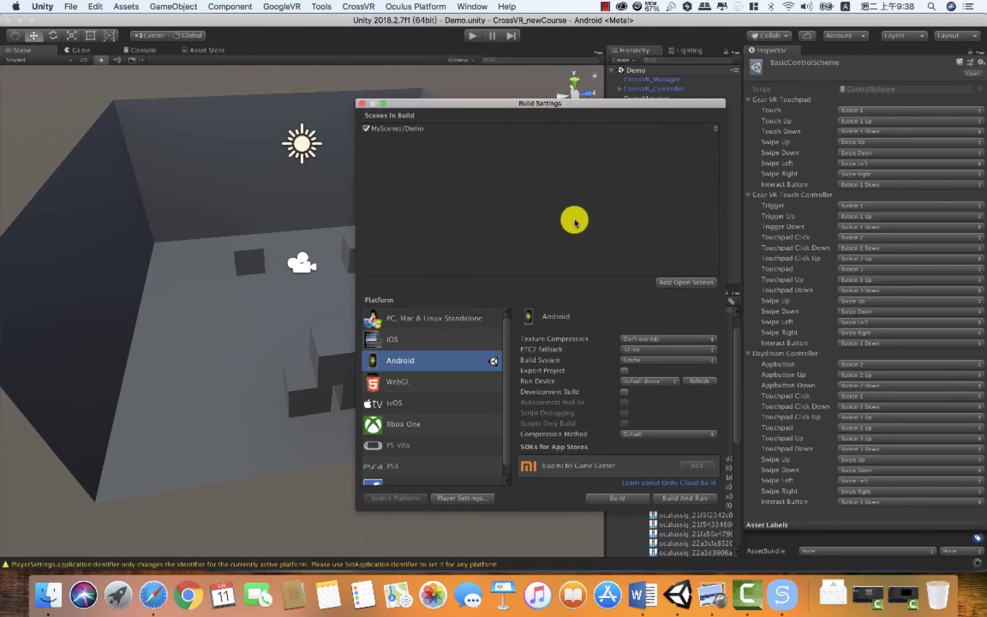
Build the Android project with the MyScenes/Demo scene and save it as DemoGearVR001.apk in the apk folder
{"action": "left_click", "coordinate": [622, 500]}
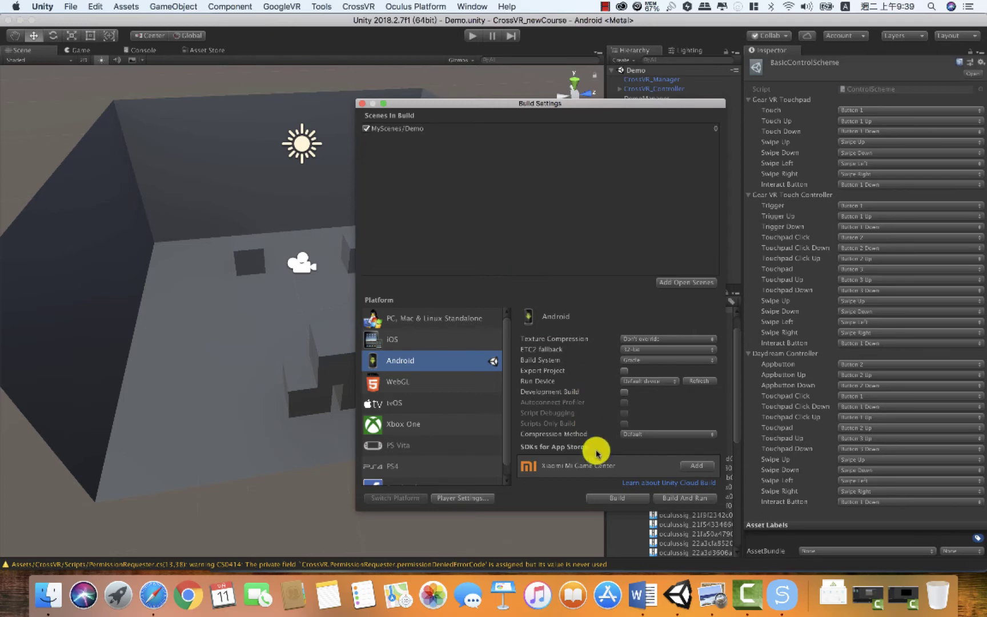
{"action": "left_click", "coordinate": [614, 500]}
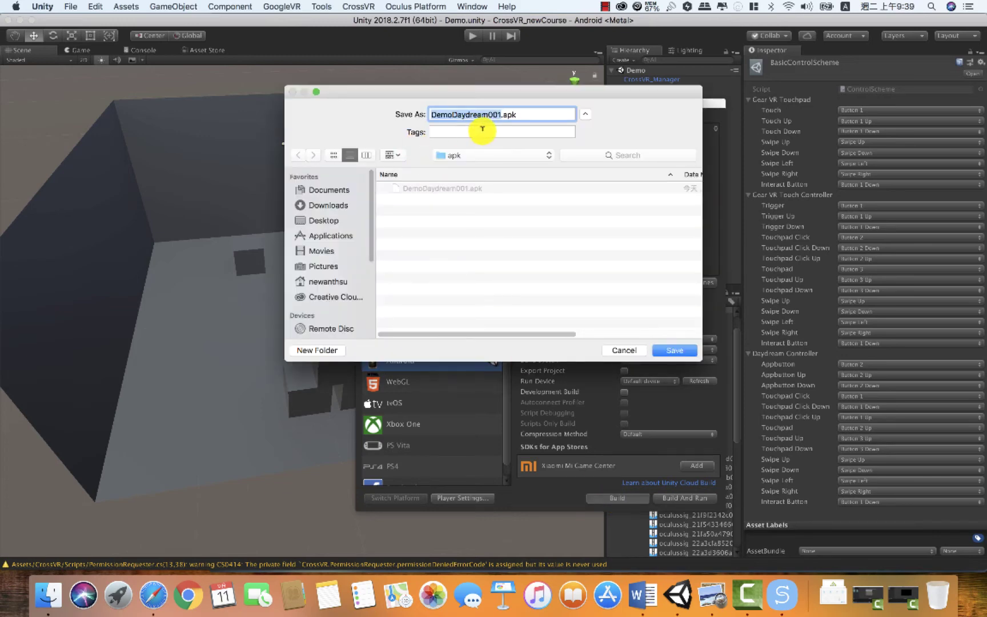
{"action": "left_click", "coordinate": [467, 114]}
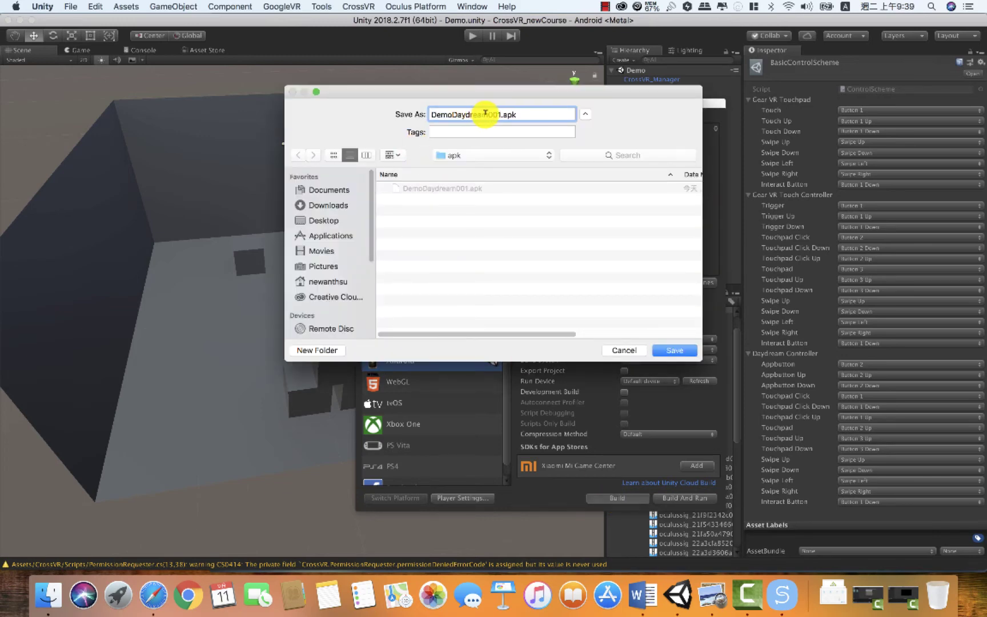
{"action": "left_click_drag", "start_coordinate": [488, 114], "coordinate": [461, 113]}
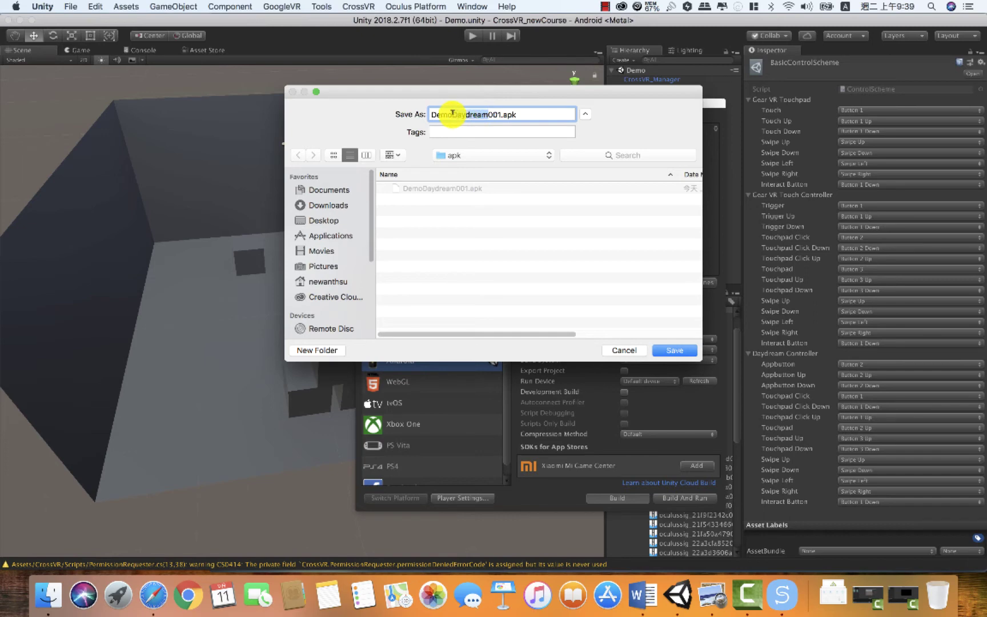
{"action": "type", "text": "GearVR"}
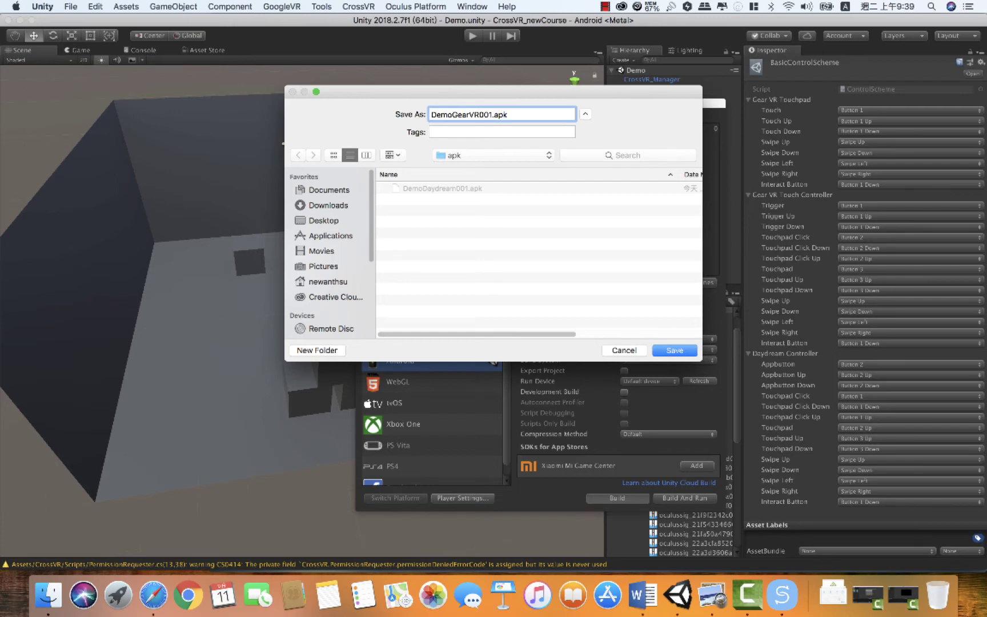
{"action": "key", "text": "Return"}
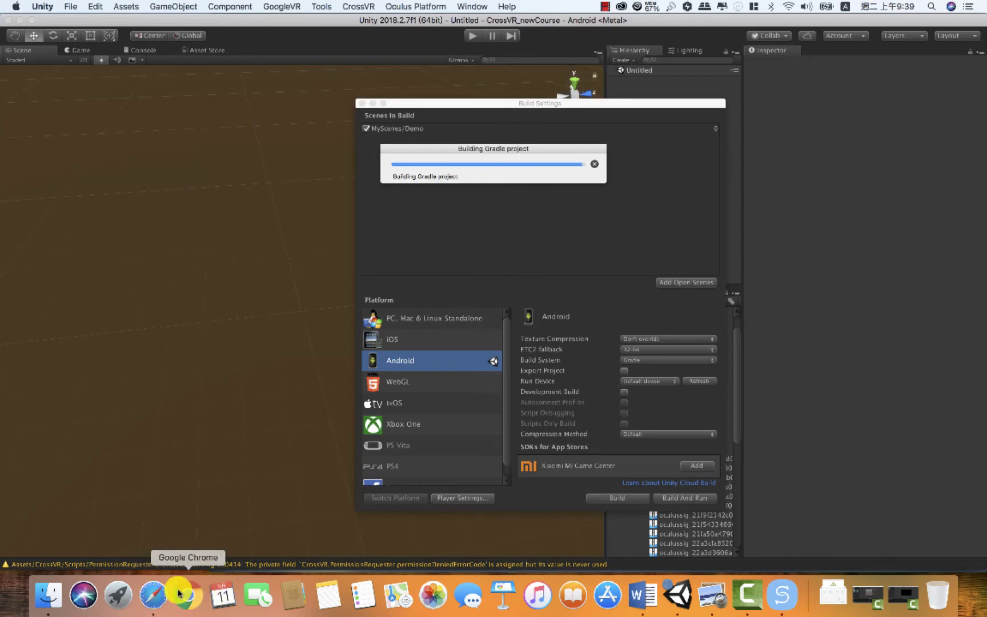
Switch to Safari, load oculus.com in a new tab and go to its Developers site
{"action": "left_click", "coordinate": [155, 595]}
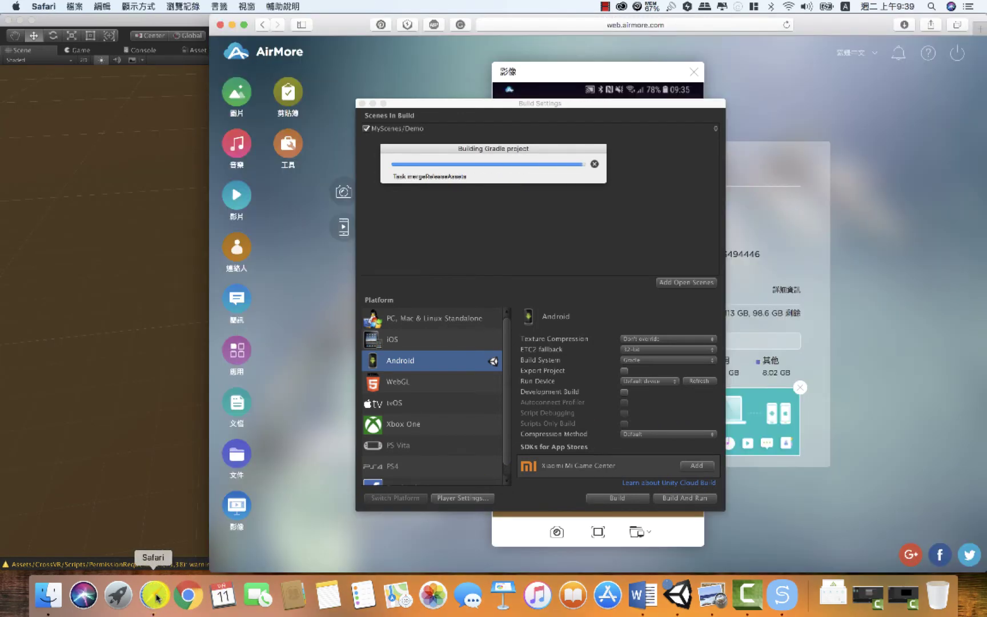
{"action": "left_click", "coordinate": [976, 25]}
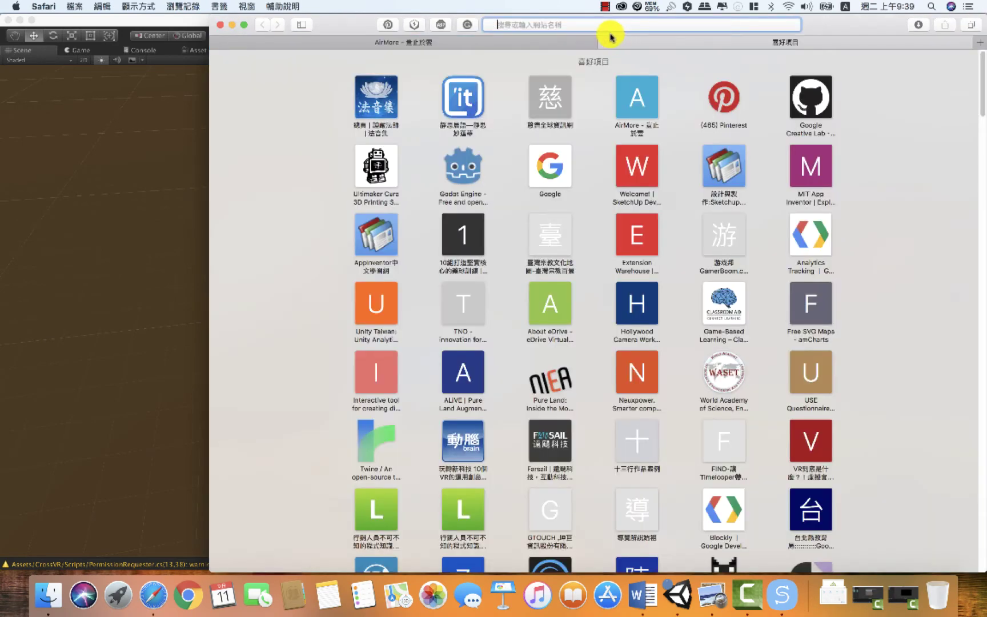
{"action": "type", "text": "oculus.com"}
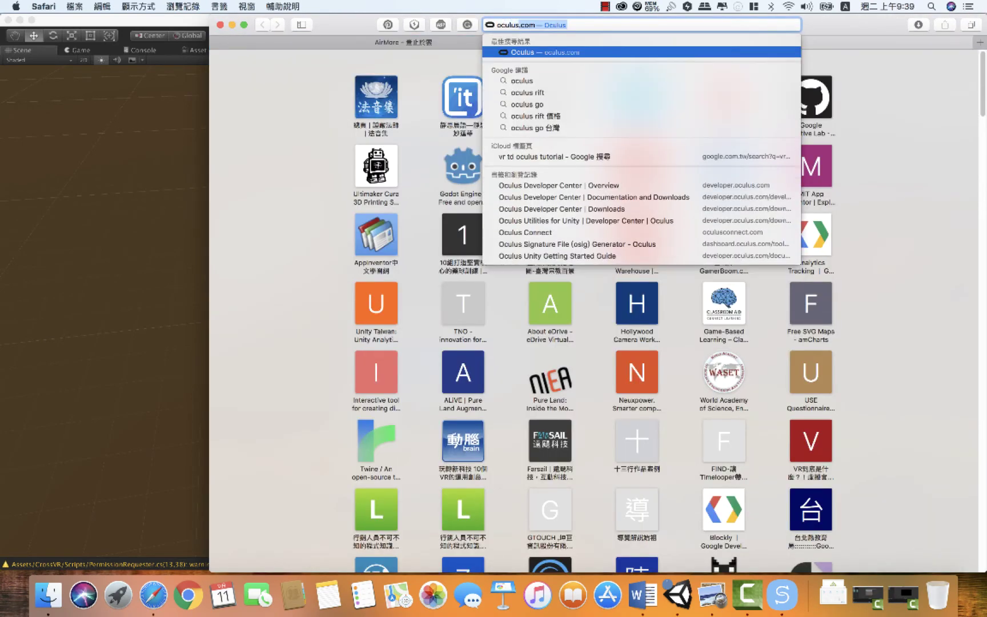
{"action": "key", "text": "Return"}
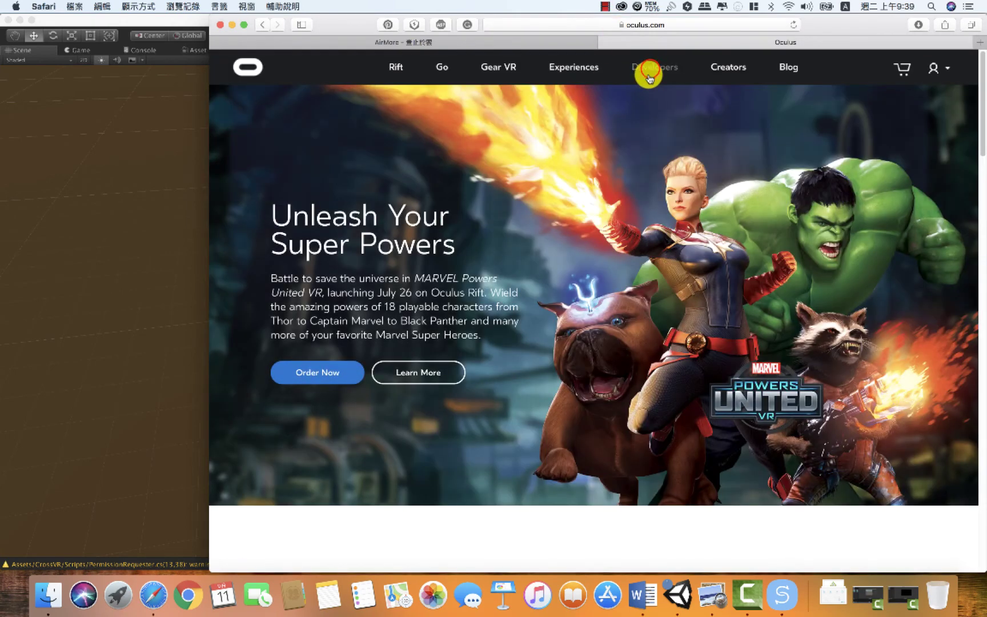
{"action": "left_click", "coordinate": [651, 67]}
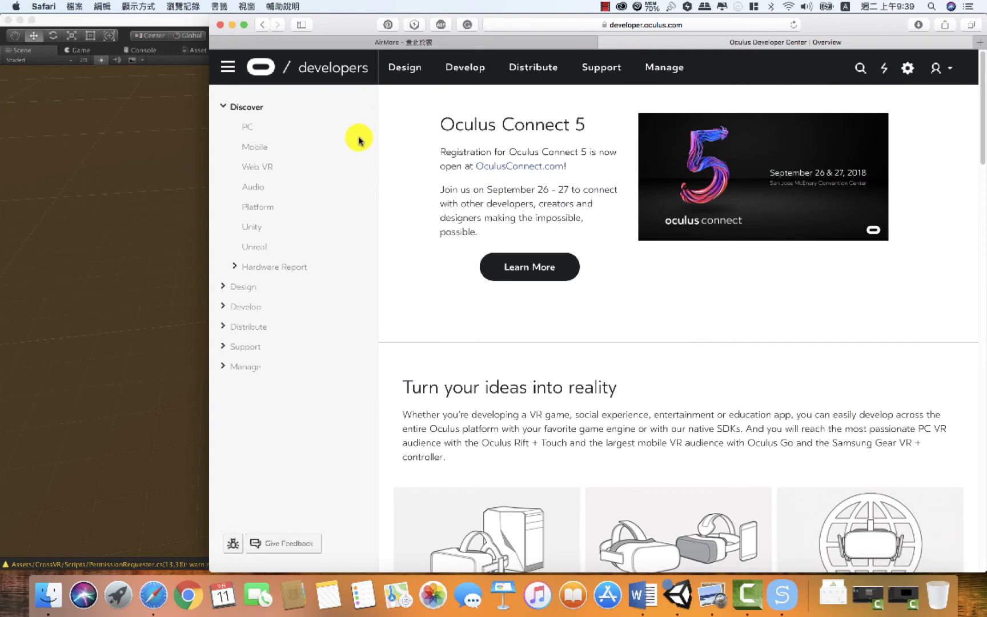
Open the Unity documentation under Develop > Docs on the Oculus developer site
{"action": "left_click", "coordinate": [224, 307]}
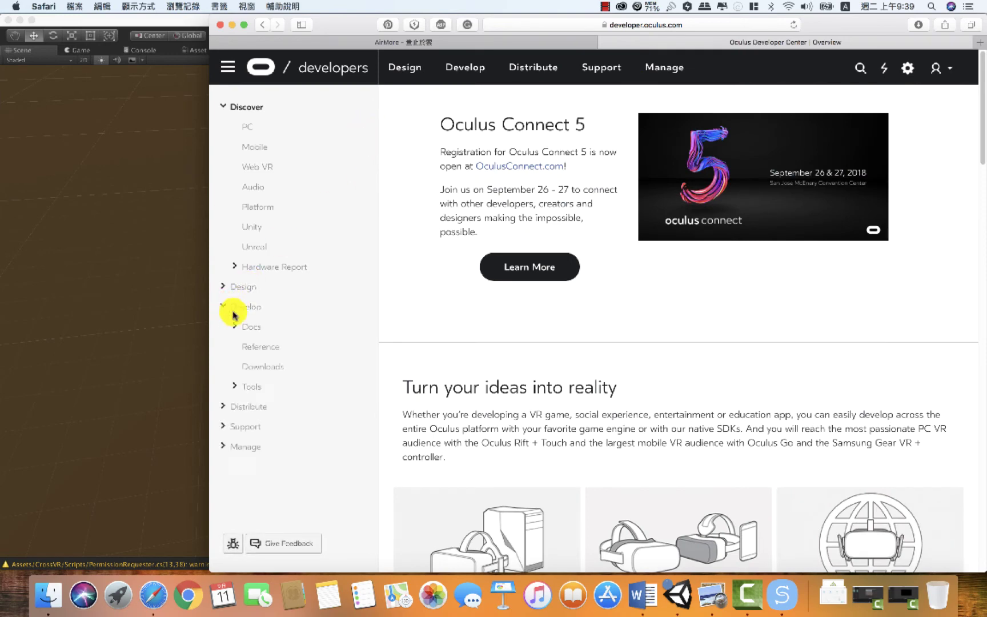
{"action": "left_click", "coordinate": [236, 327]}
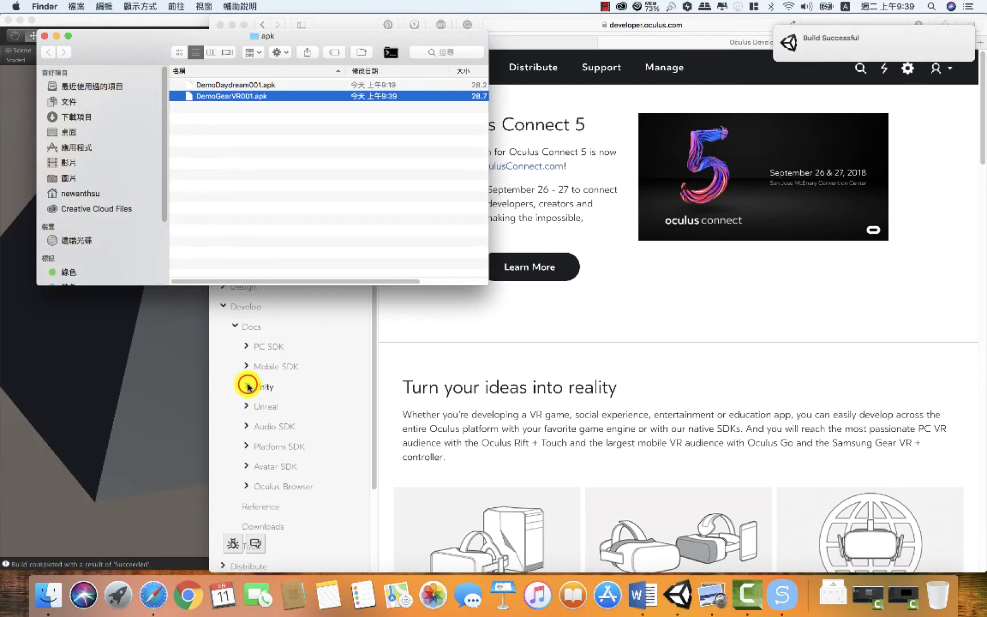
{"action": "left_click", "coordinate": [248, 386]}
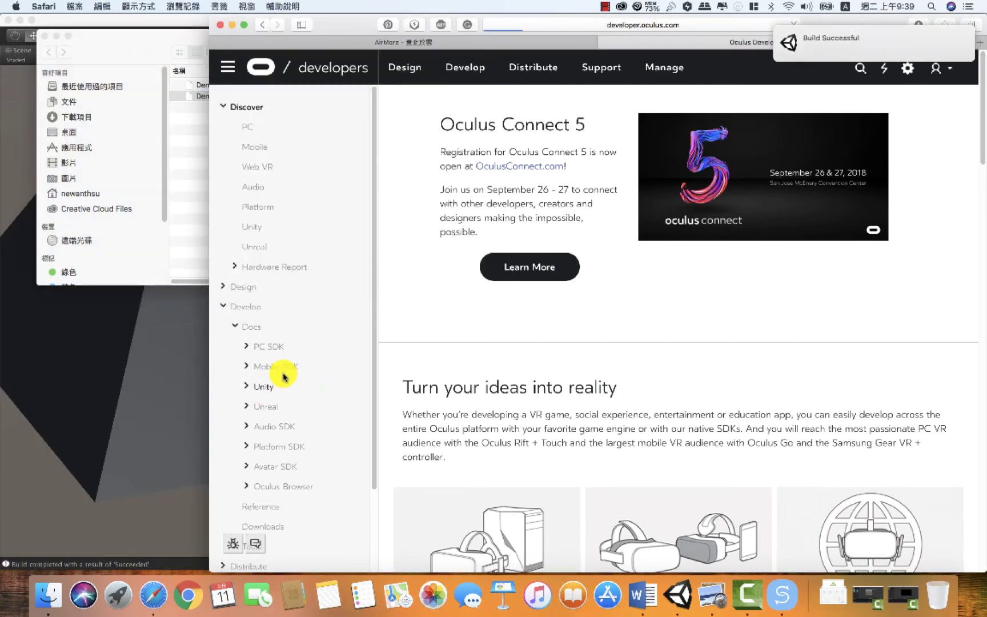
{"action": "left_click", "coordinate": [254, 385]}
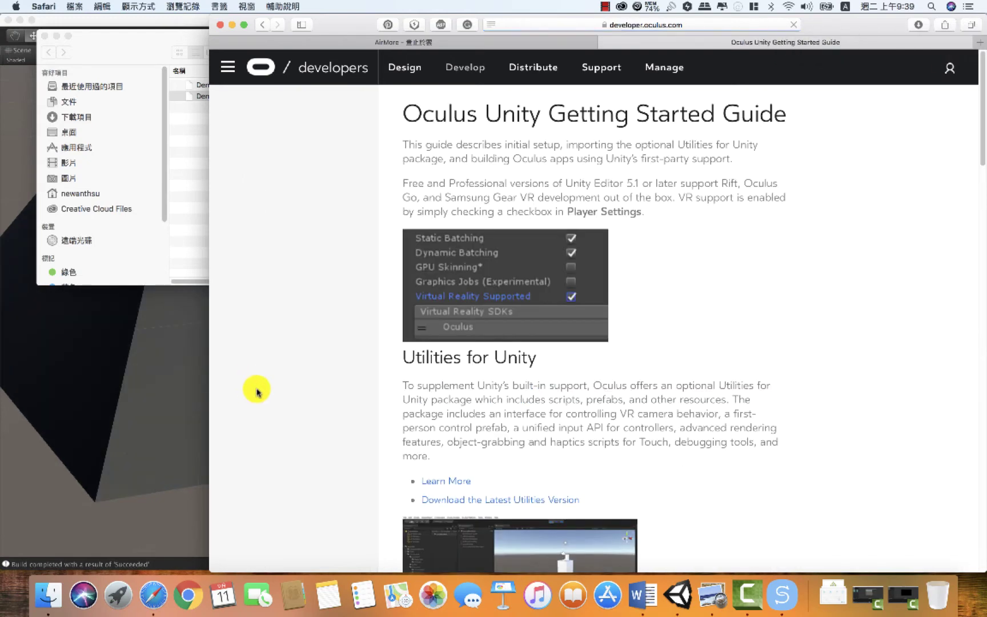
Open the OVRInput page within the Input section of the Unity Developer Guide
{"action": "scroll", "coordinate": [286, 394], "scroll_direction": "down", "scroll_amount": 10}
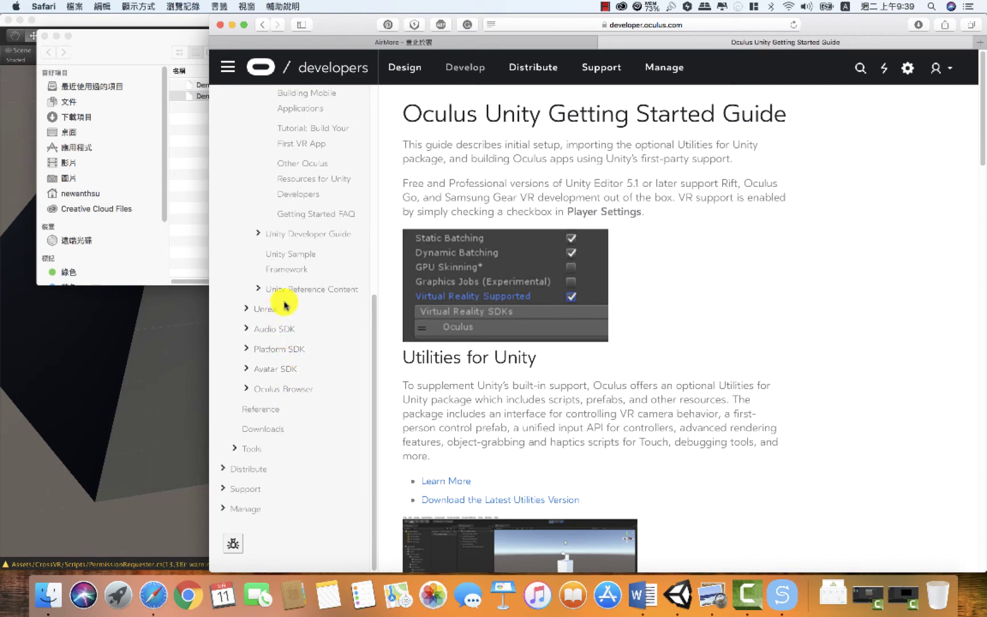
{"action": "left_click", "coordinate": [260, 235]}
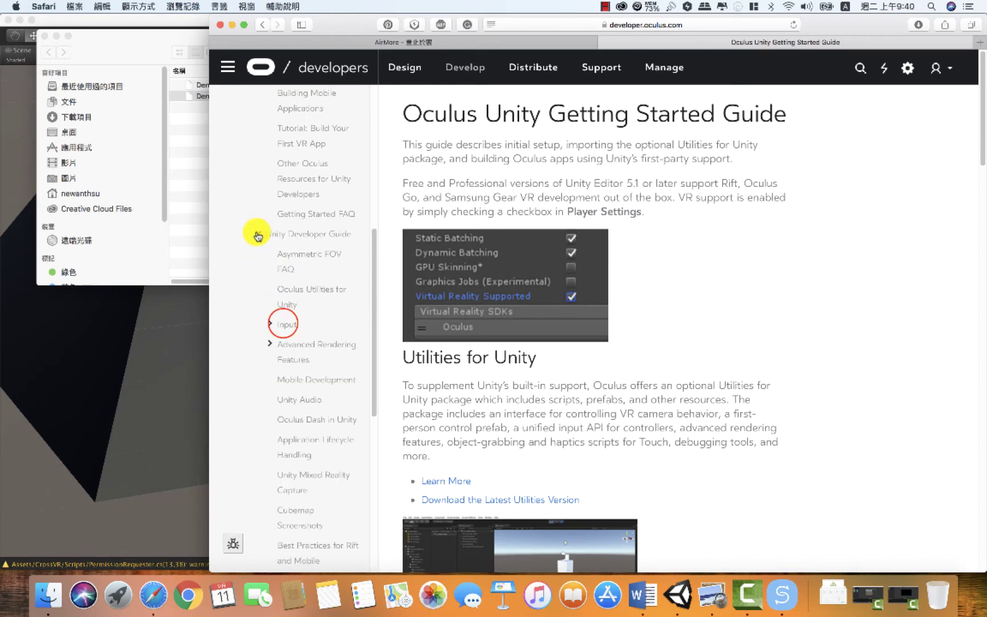
{"action": "left_click", "coordinate": [281, 323]}
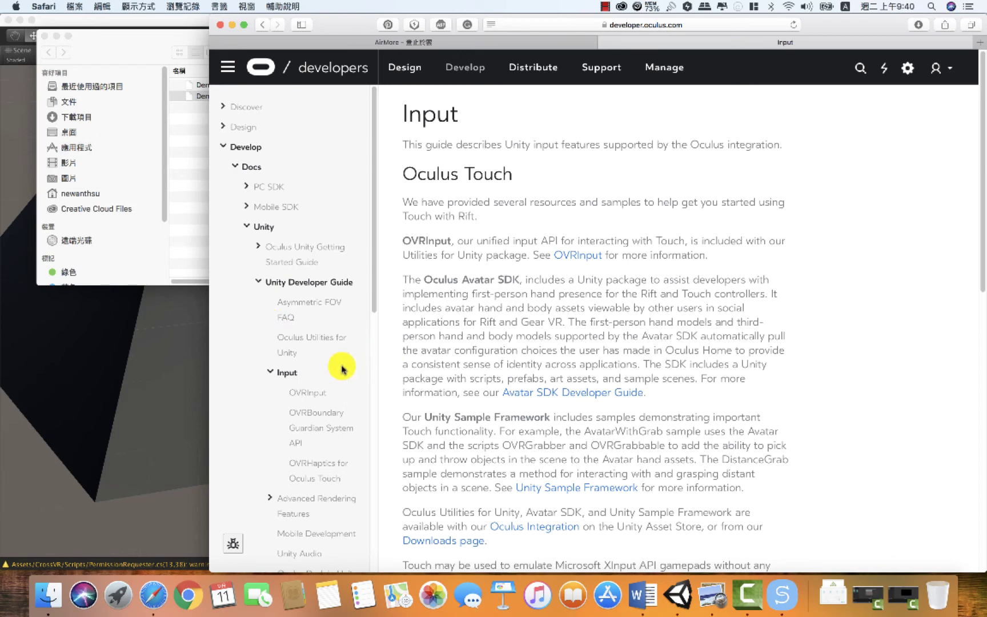
{"action": "left_click", "coordinate": [315, 392]}
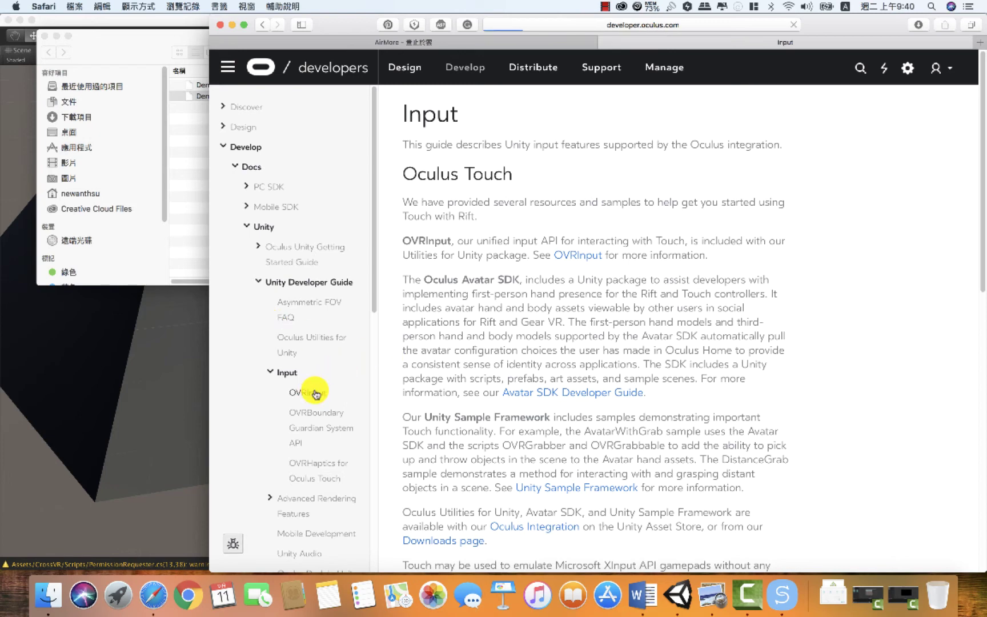
Read through the OVRInput page from the requirements down to the Gear VR Controller Input Handling section
{"action": "scroll", "coordinate": [656, 388], "scroll_direction": "down", "scroll_amount": 2}
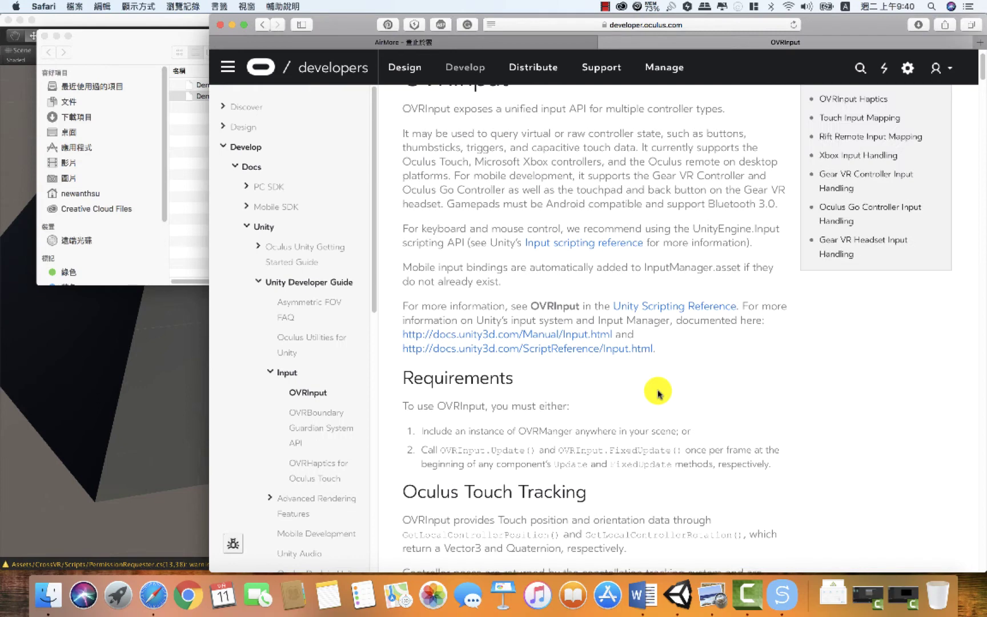
{"action": "scroll", "coordinate": [658, 393], "scroll_direction": "down", "scroll_amount": 10}
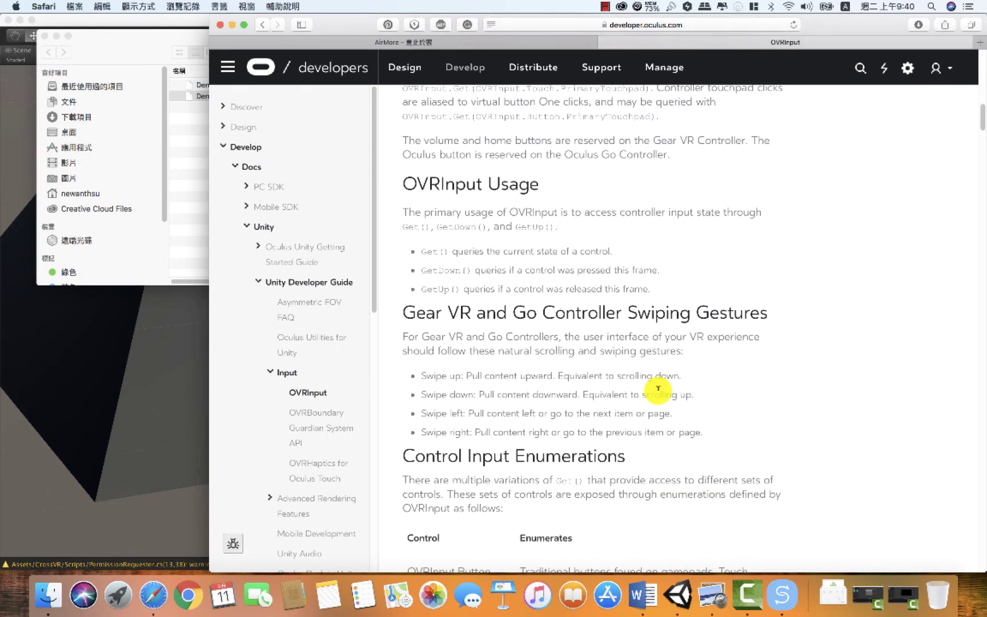
{"action": "scroll", "coordinate": [658, 388], "scroll_direction": "down", "scroll_amount": 8}
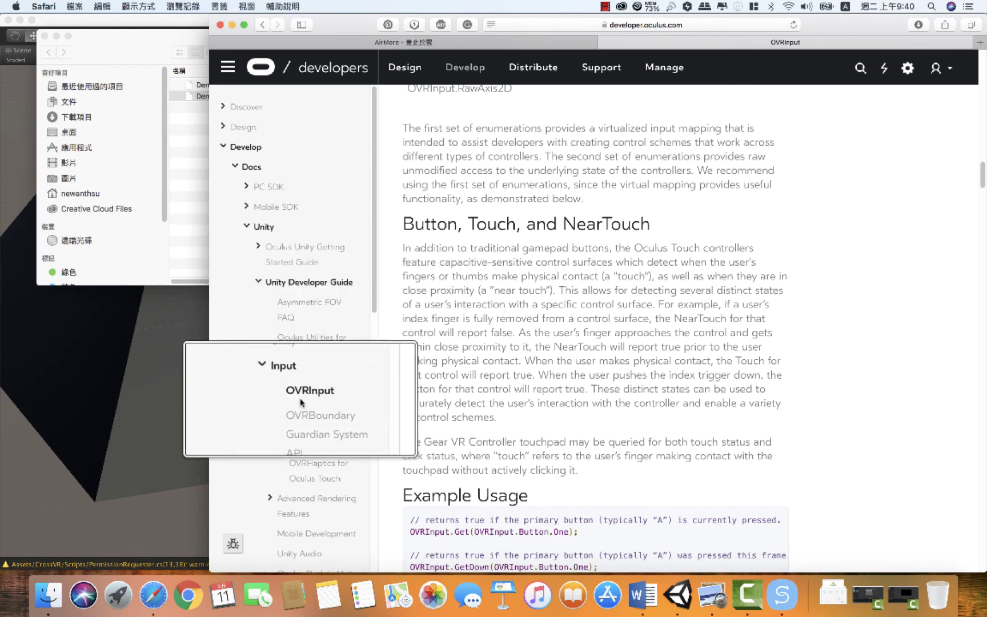
{"action": "scroll", "coordinate": [309, 400], "scroll_direction": "down", "scroll_amount": 2}
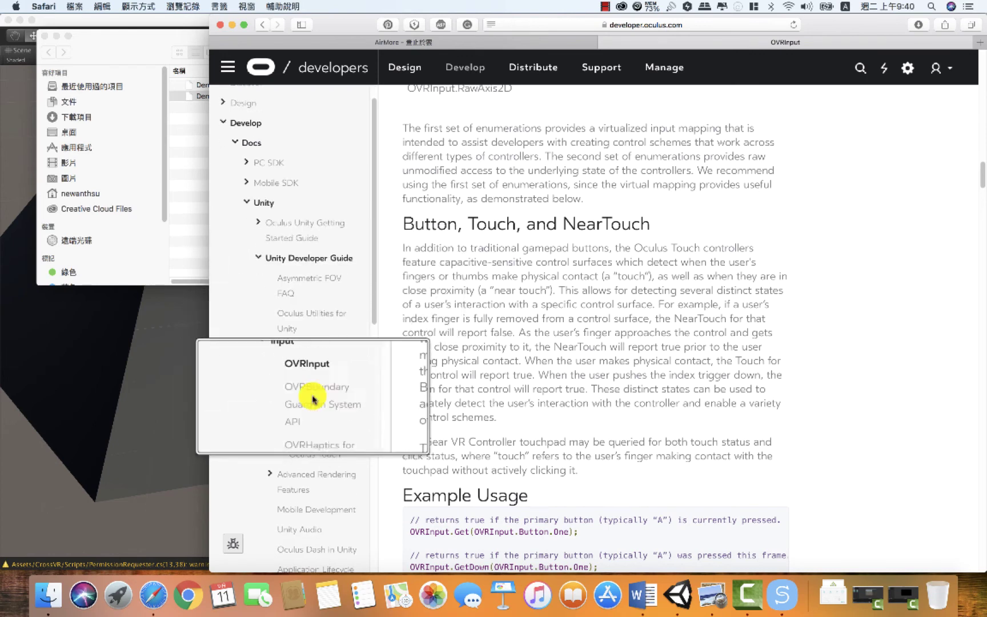
{"action": "scroll", "coordinate": [549, 430], "scroll_direction": "down", "scroll_amount": 15}
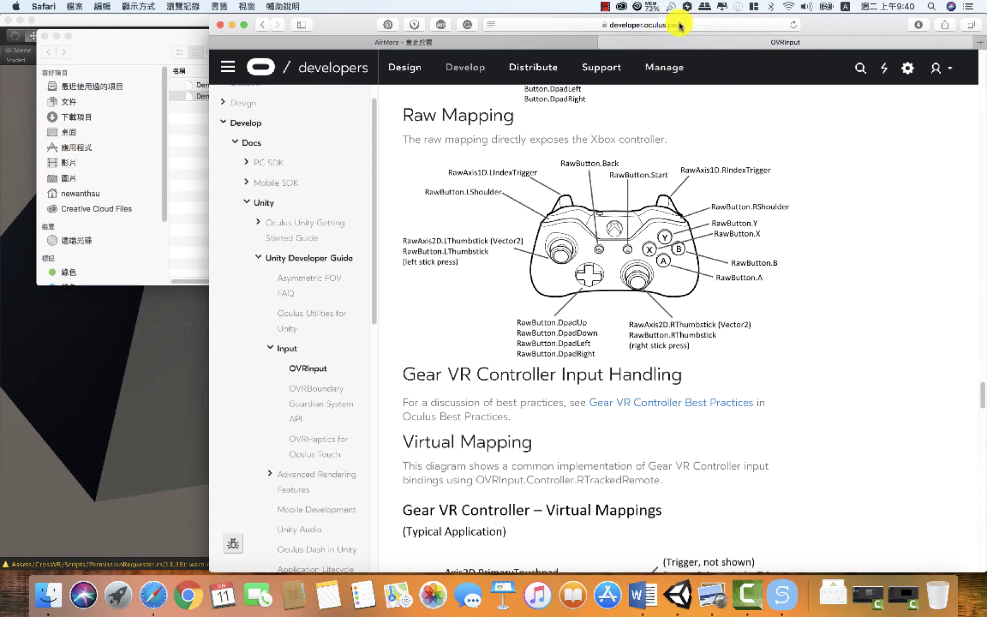
Switch back to Unity and close the Build Settings window
{"action": "left_click", "coordinate": [824, 43]}
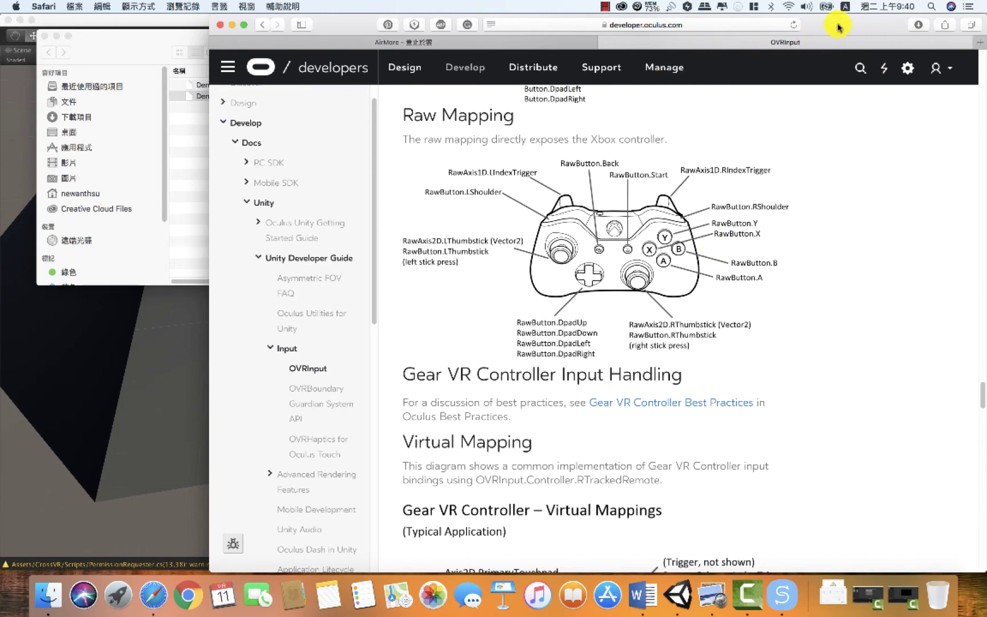
{"action": "key", "text": "ctrl+Right"}
{"action": "left_click", "coordinate": [786, 139]}
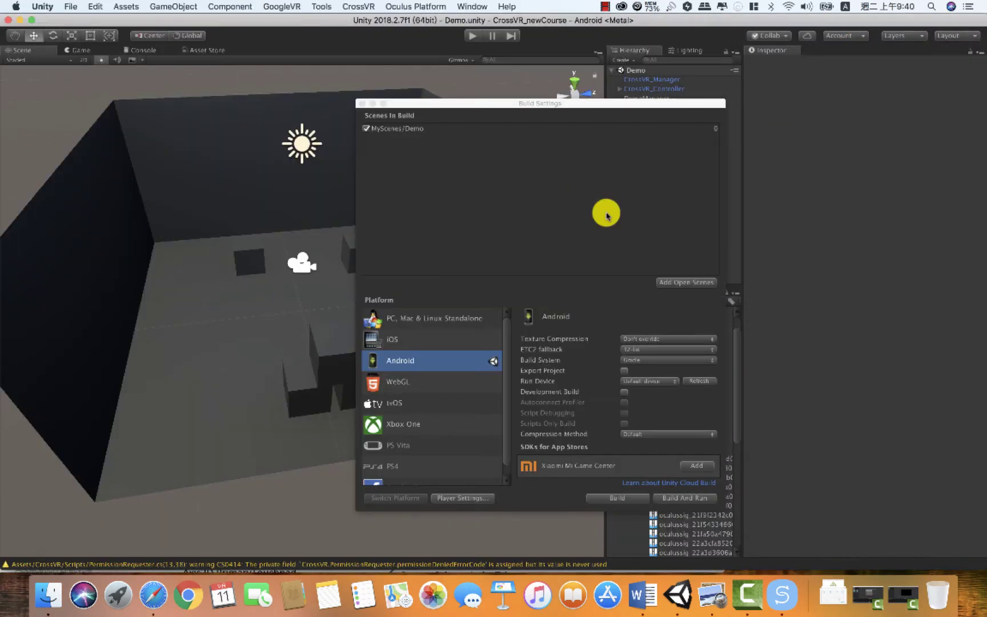
{"action": "left_click", "coordinate": [363, 104]}
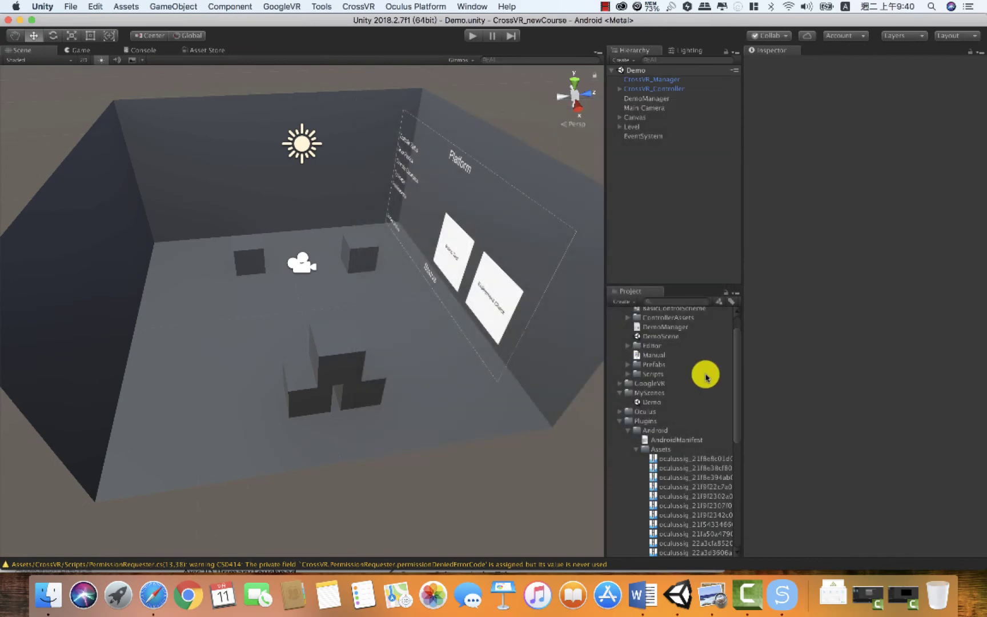
Select the BasicControlScheme asset in the project's CrossVR folder
{"action": "scroll", "coordinate": [685, 342], "scroll_direction": "up", "scroll_amount": 2}
{"action": "left_click", "coordinate": [666, 337]}
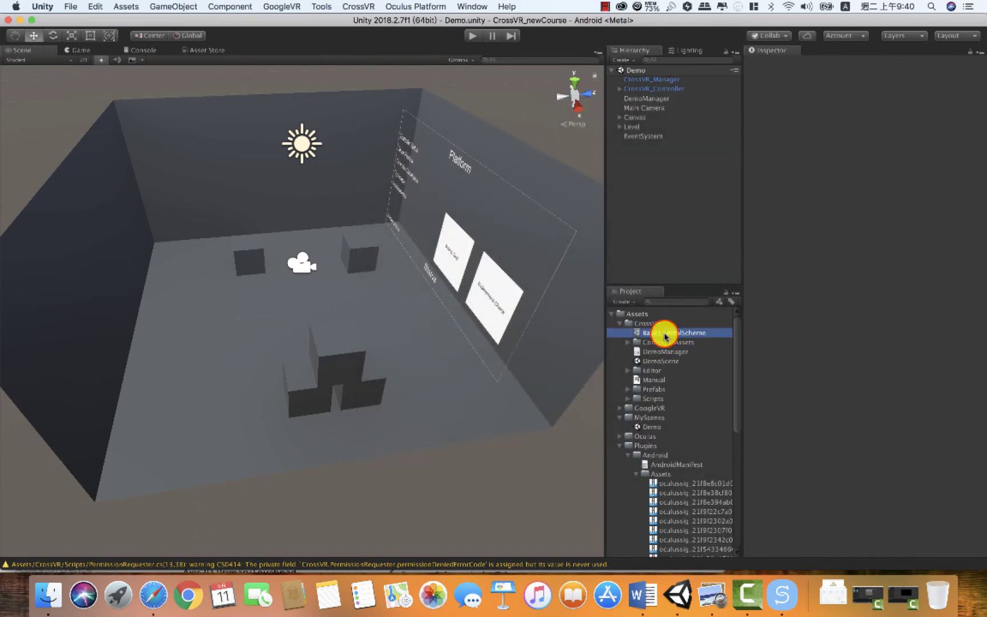